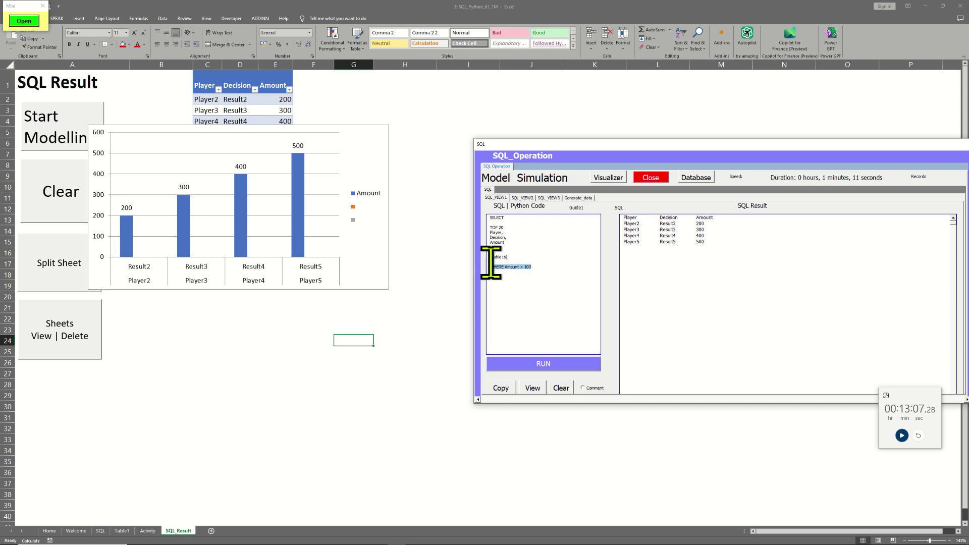
Compare the first record on Table1, with Amount 100, against the query's TOP 20 and WHERE Amount > 100 clauses
left_click(554, 271)
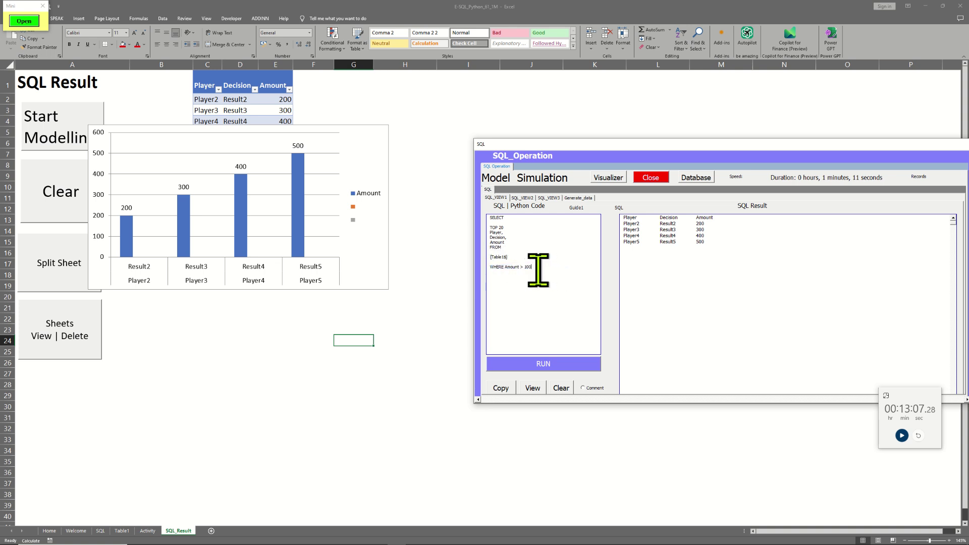
left_click(122, 531)
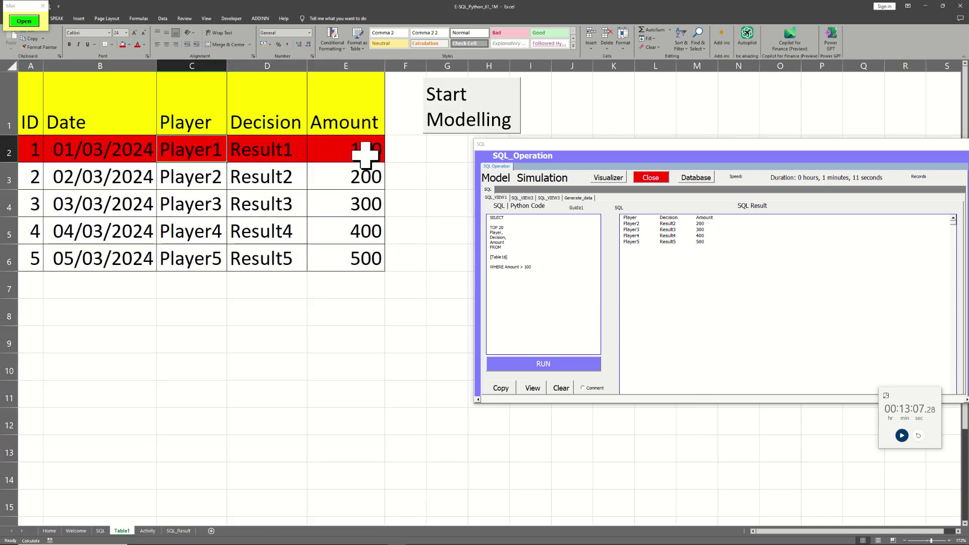
left_click_drag(545, 272, 505, 228)
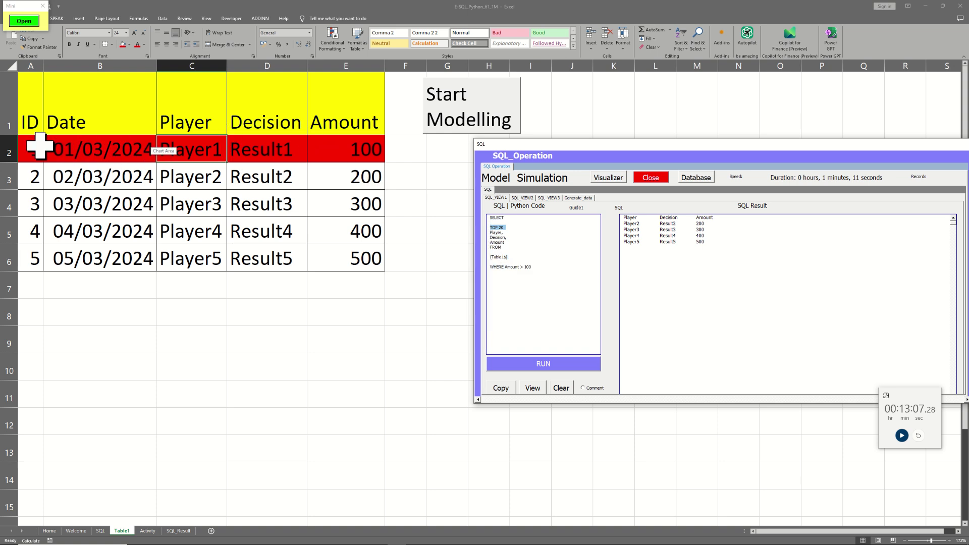
left_click_drag(40, 146, 350, 148)
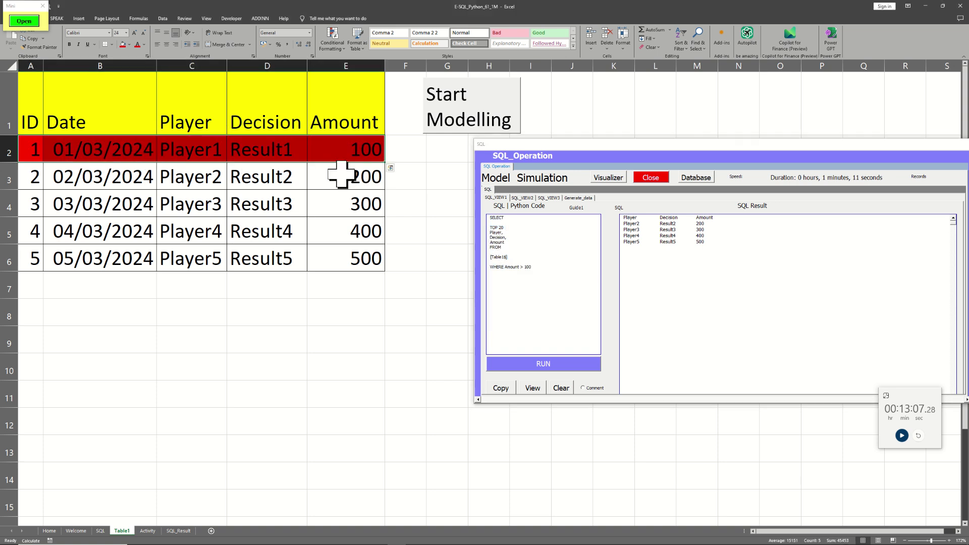
left_click(346, 143)
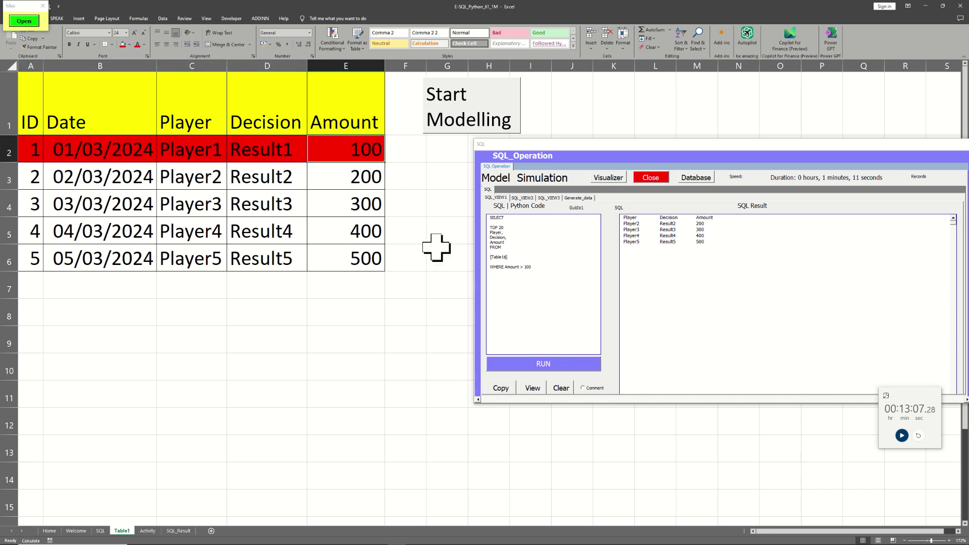
left_click_drag(552, 271, 487, 222)
left_click(534, 248)
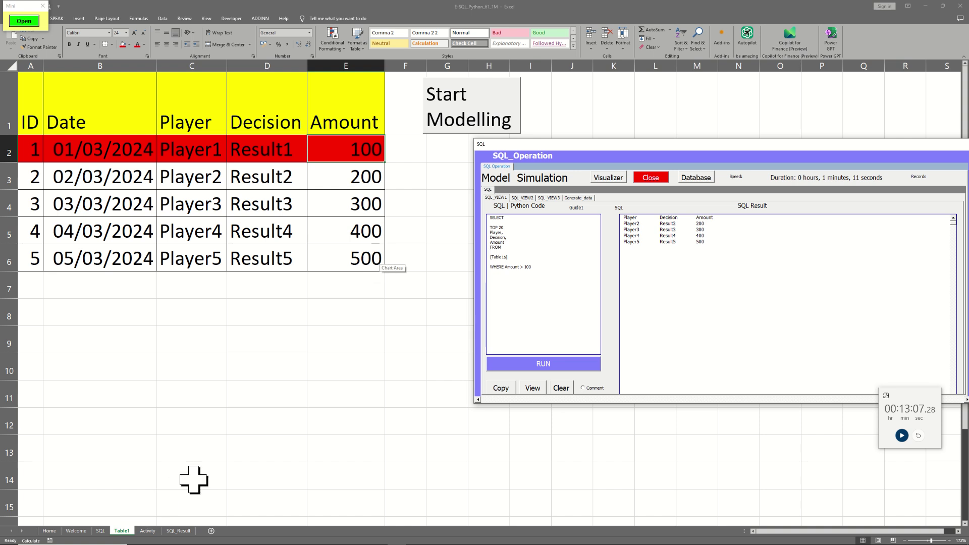
Move the chart on the SQL_Result sheet clear of the result table and the macro buttons
left_click(178, 531)
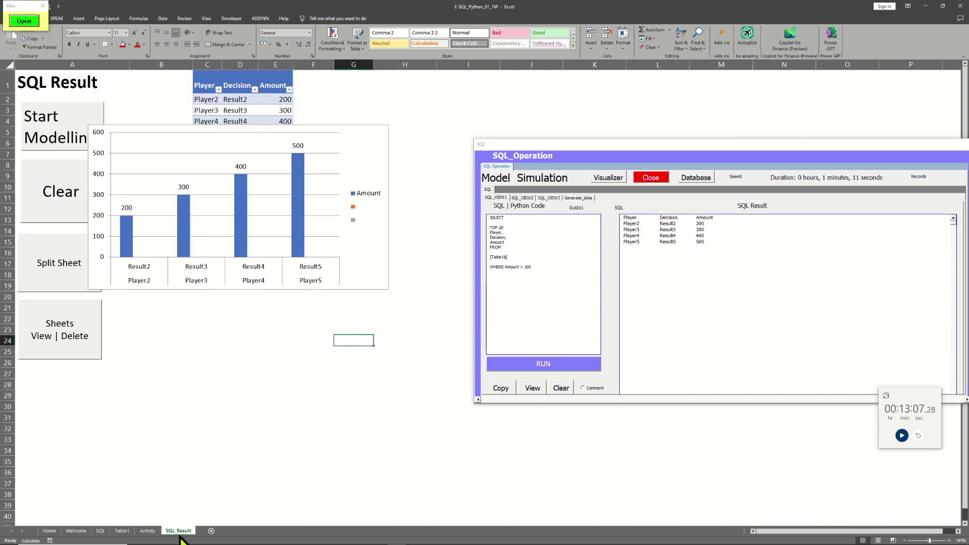
left_click_drag(385, 264, 434, 300)
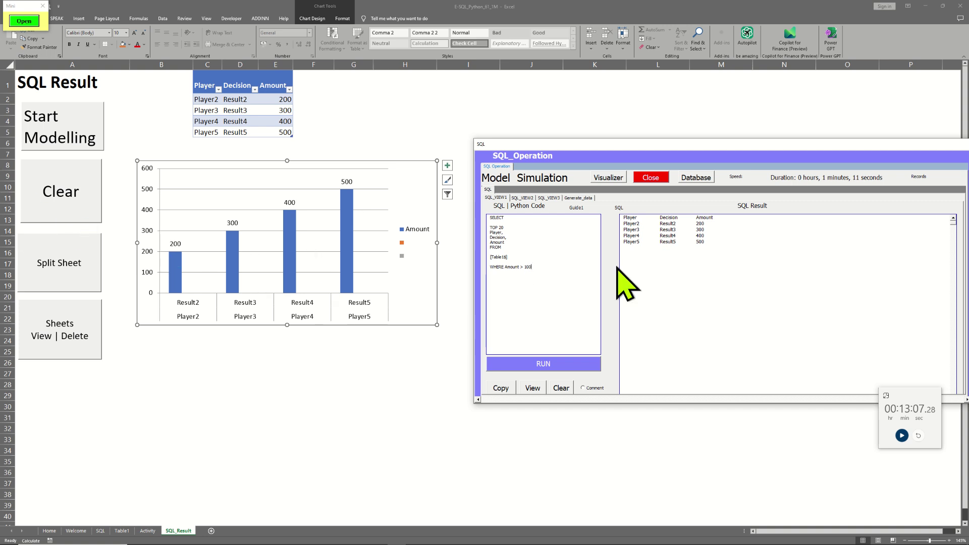
Move the floating stopwatch below the SQL form, reset it and start timing
left_click_drag(906, 411, 918, 501)
left_click(914, 506)
left_click(899, 506)
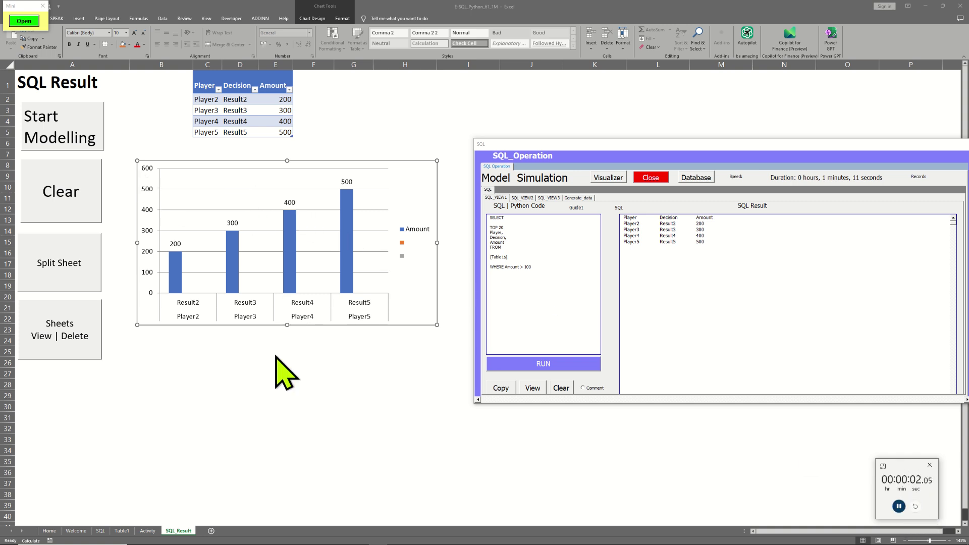
Examine the newest SQL script and its sample result in the history on the Activity sheet
left_click(147, 531)
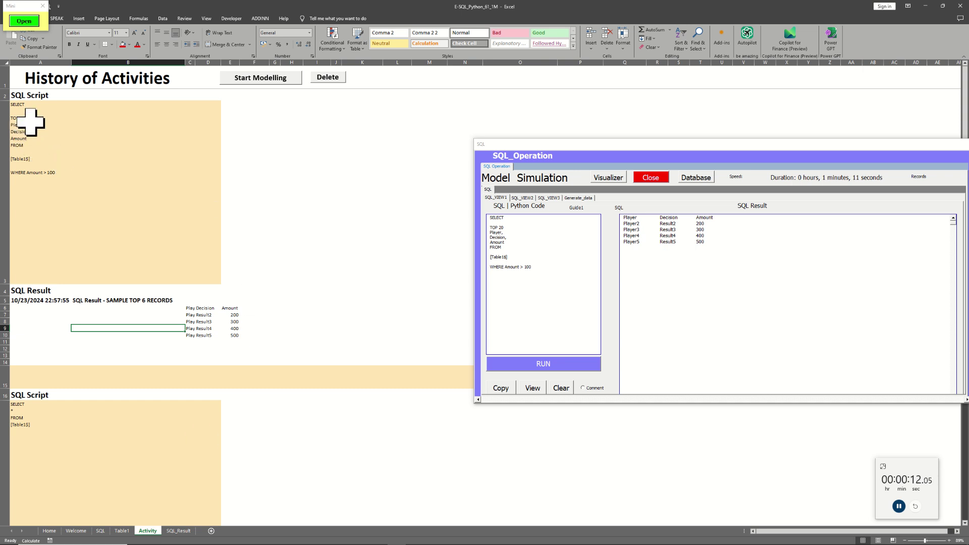
left_click_drag(24, 92, 235, 334)
left_click(104, 188)
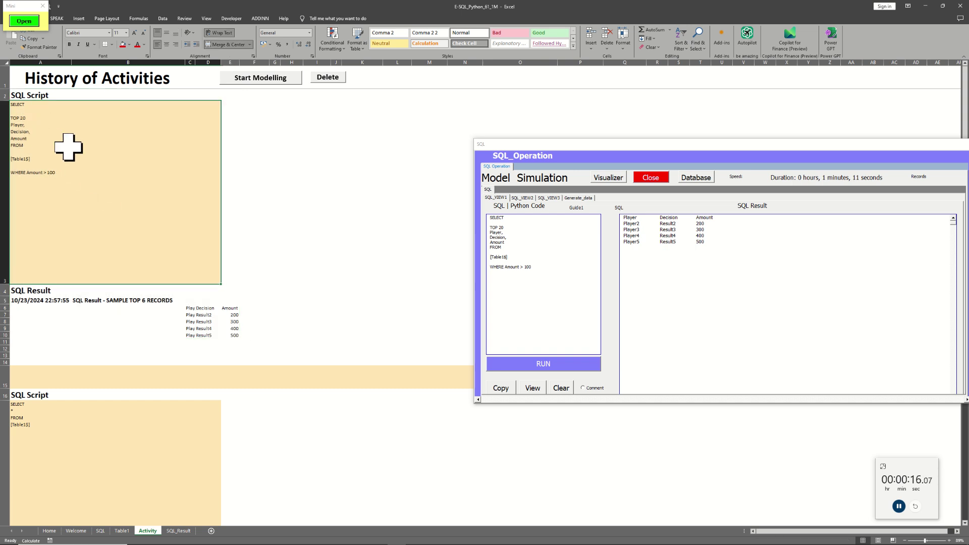
left_click_drag(23, 292, 246, 335)
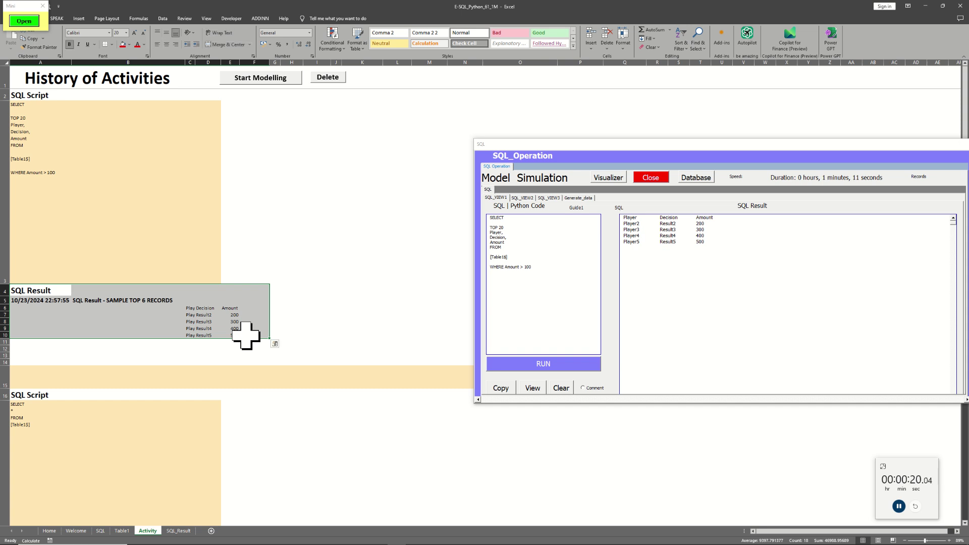
left_click(205, 308)
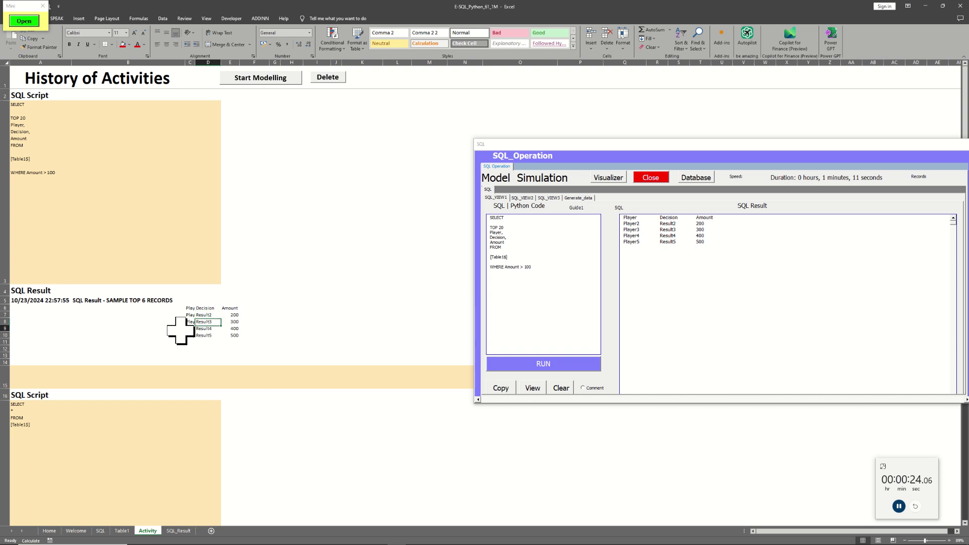
key("Down")
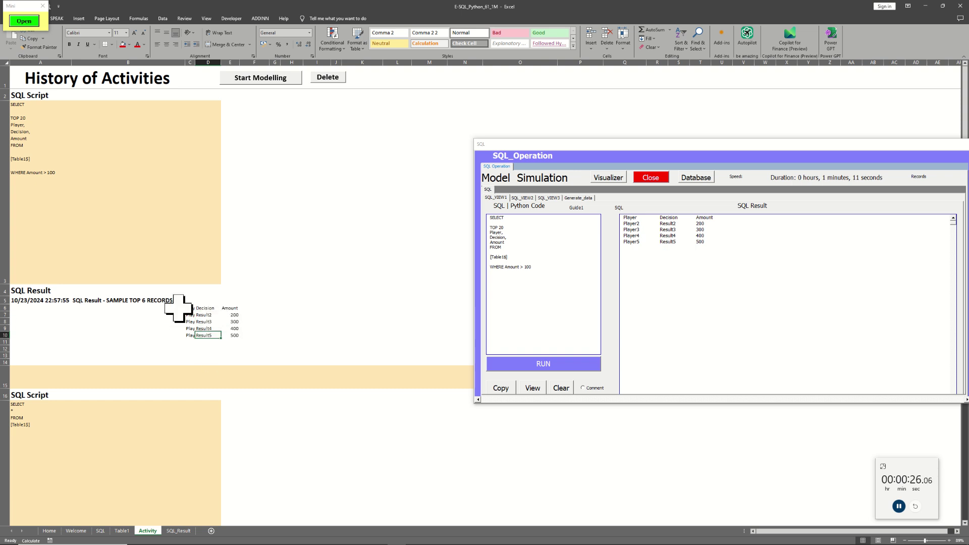
left_click_drag(193, 308, 245, 306)
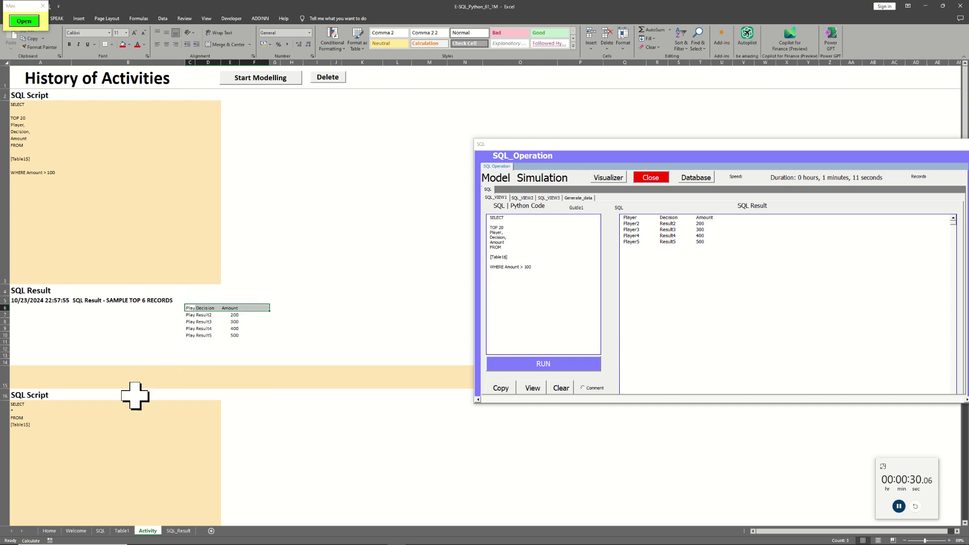
left_click(65, 411)
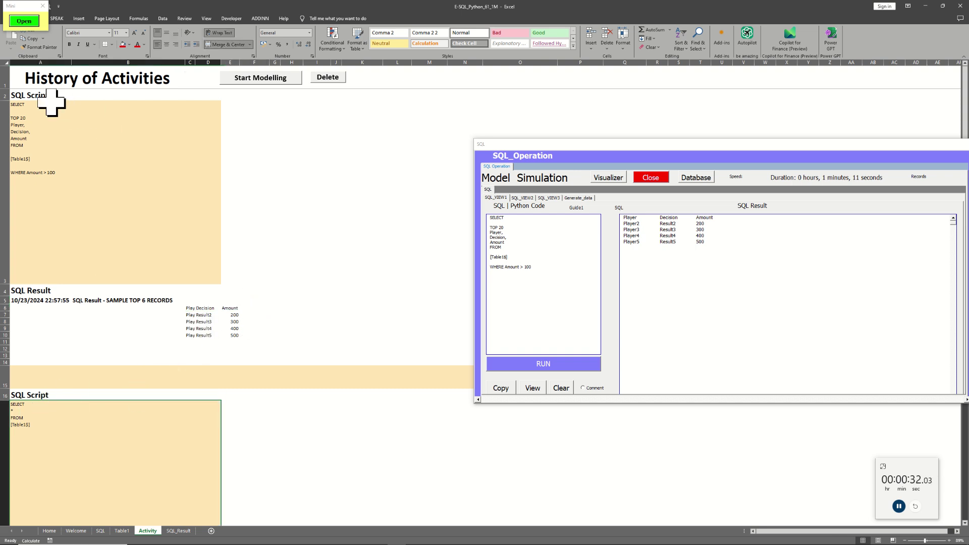
left_click(138, 262)
left_click(158, 321)
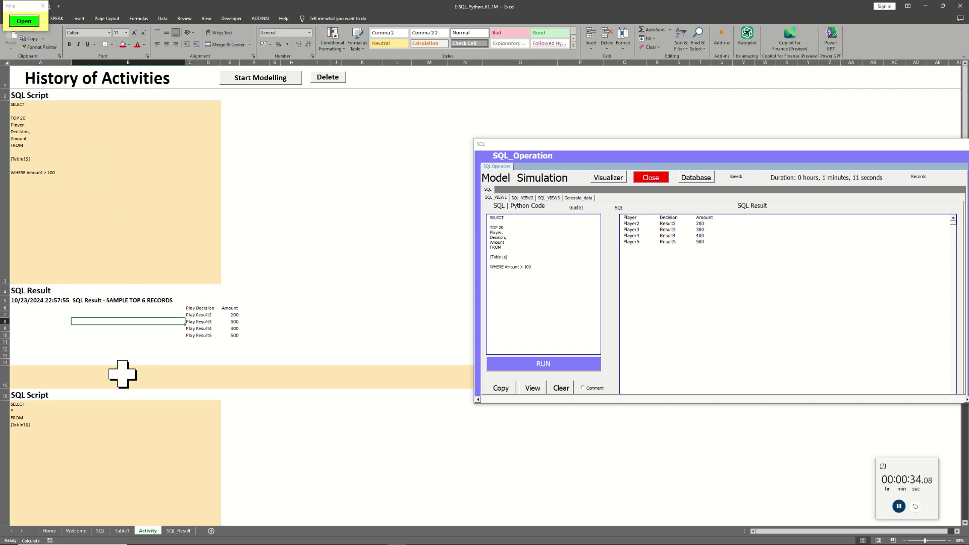
Widen column D on the Activity sheet to fit the dates in the older result, and review that SELECT * entry
key("Down")
key("Down")
key("Down")
key("Down")
key("Down")
key("Down")
key("Down")
key("Down")
key("Down")
key("Down")
key("Down")
key("Down")
key("Down")
key("Down")
key("Down")
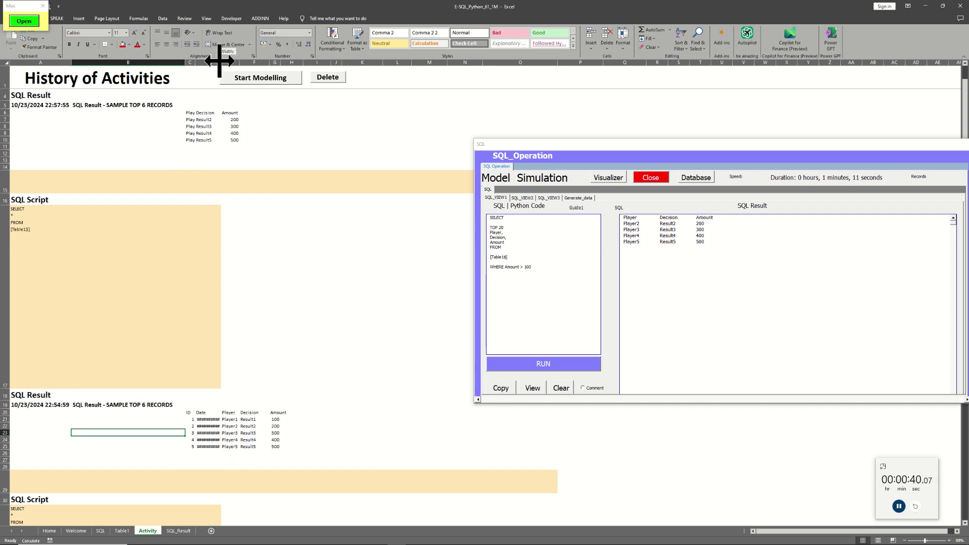
left_click_drag(219, 60, 222, 61)
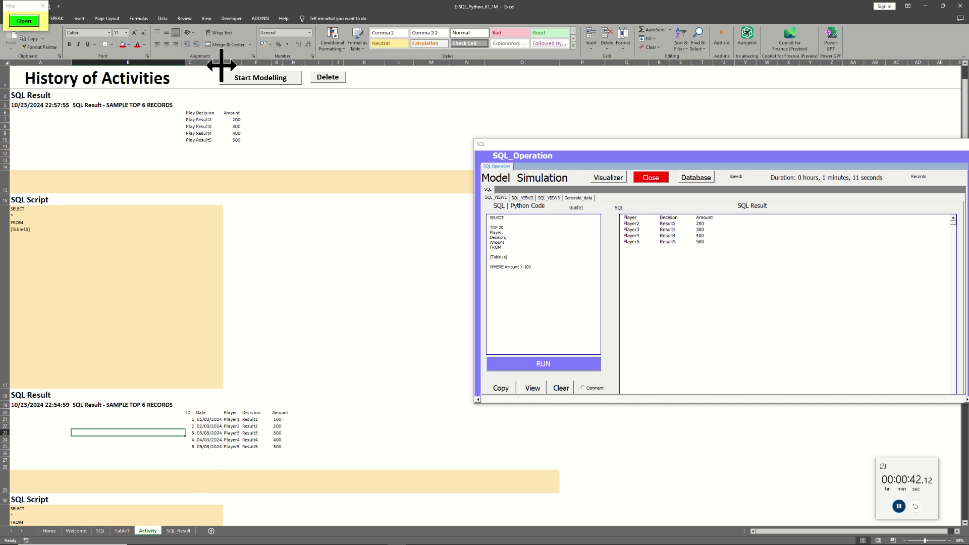
left_click_drag(277, 446, 66, 234)
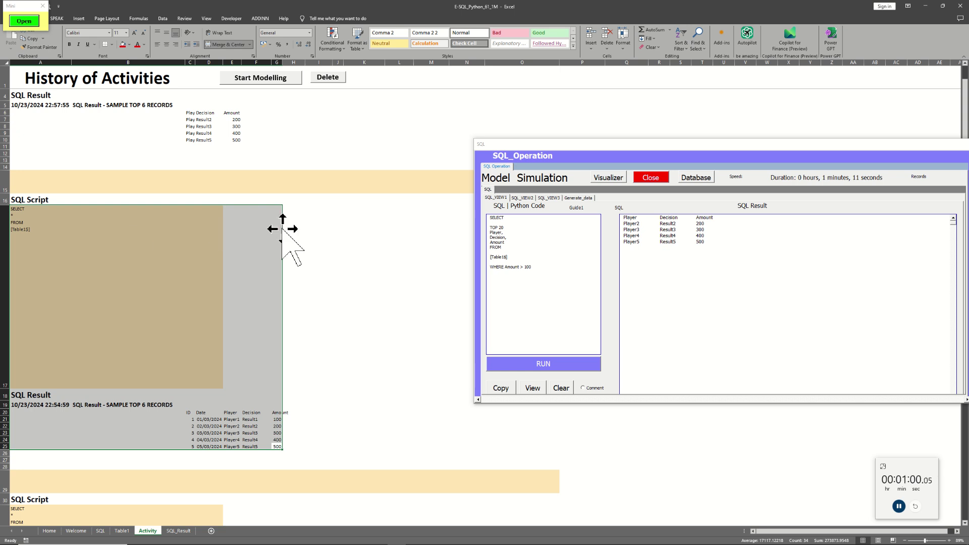
left_click(297, 220)
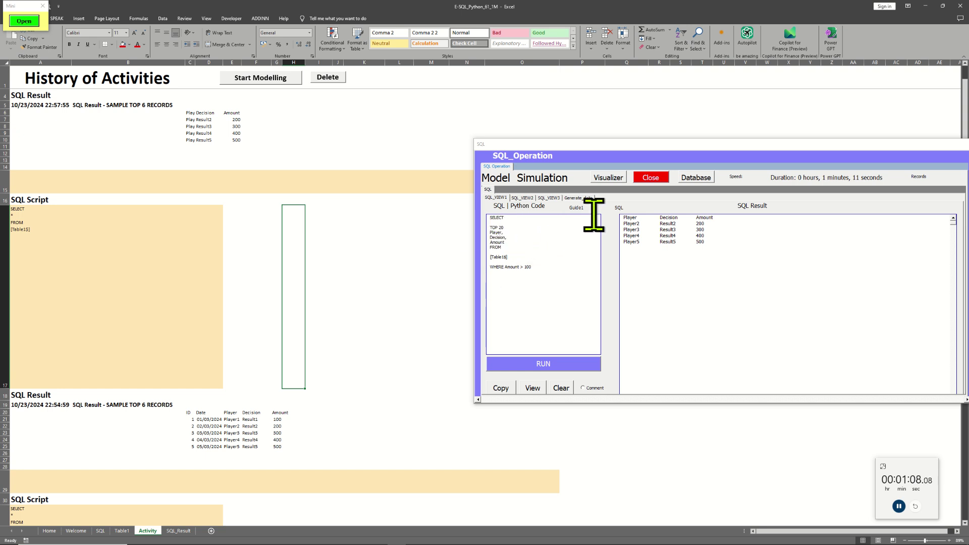
Close the SQL operation form and return to the SQL_Result sheet
left_click(652, 178)
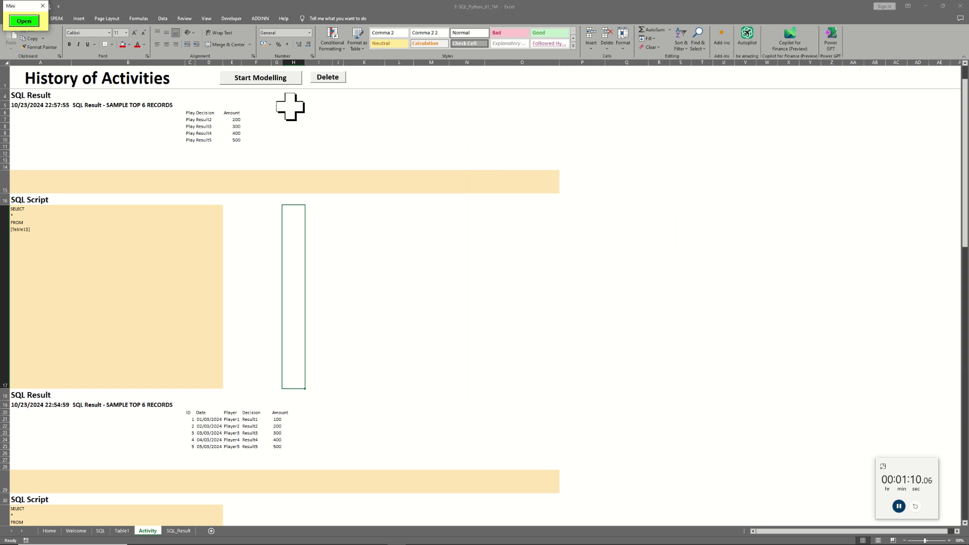
left_click(179, 532)
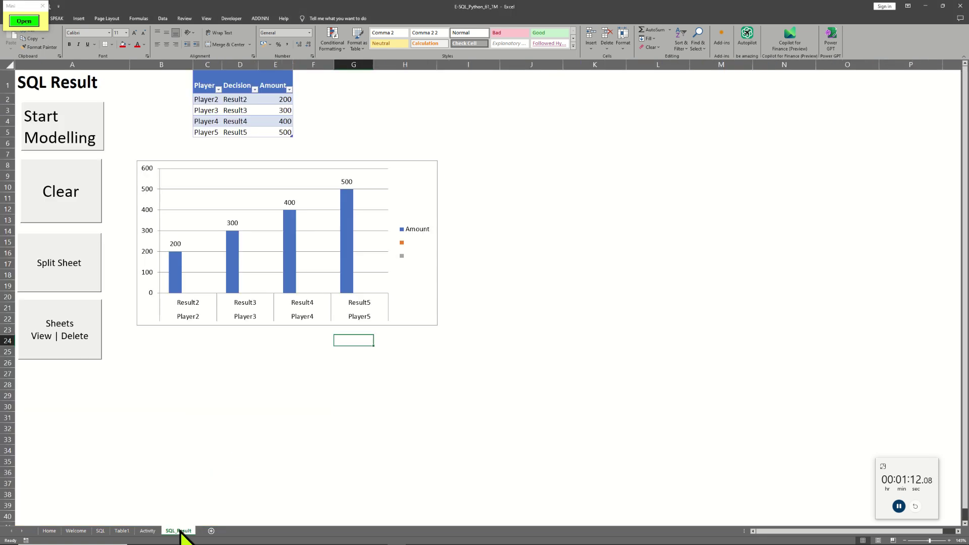
left_click(367, 437)
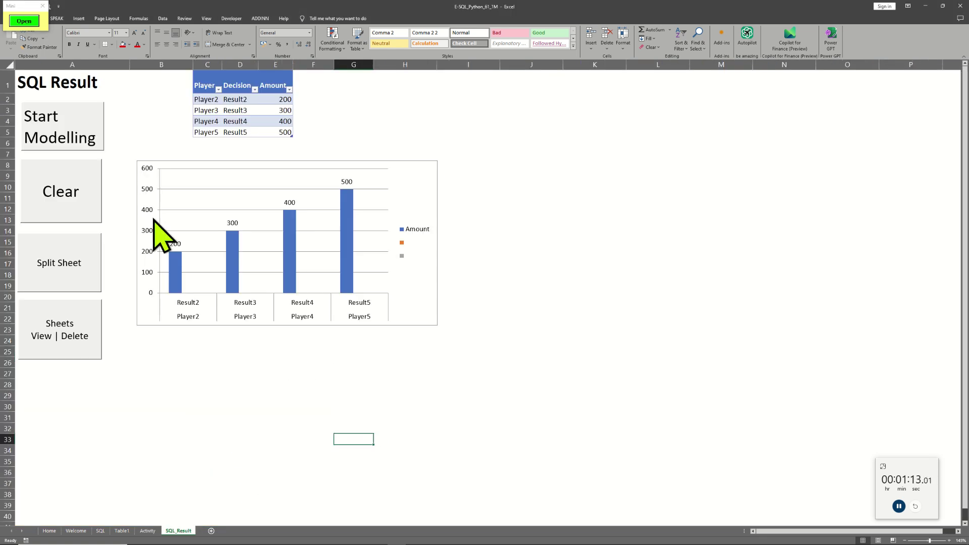
Start modelling with E-SQL | E-Python ON SHEETS, decline the large report view, and show SQL_VIEW1
left_click(59, 117)
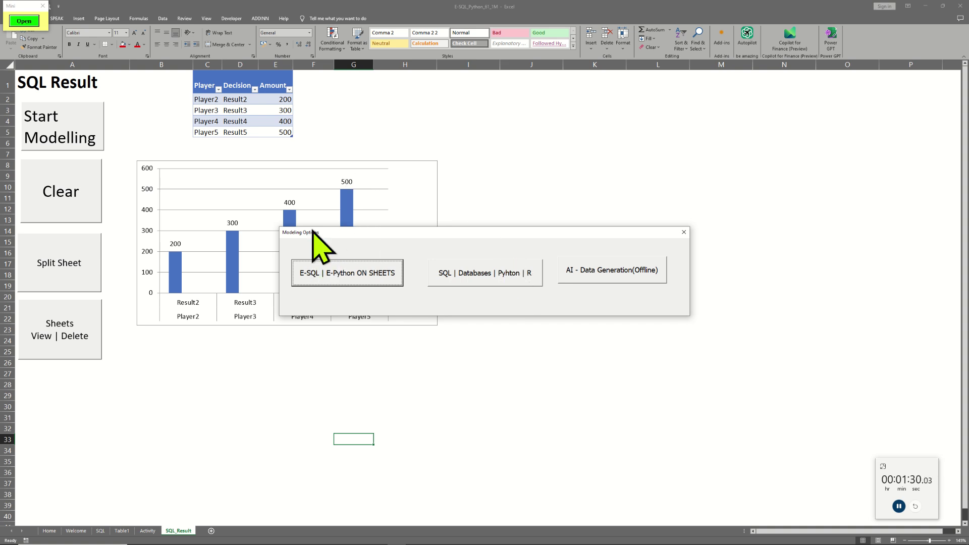
left_click(331, 274)
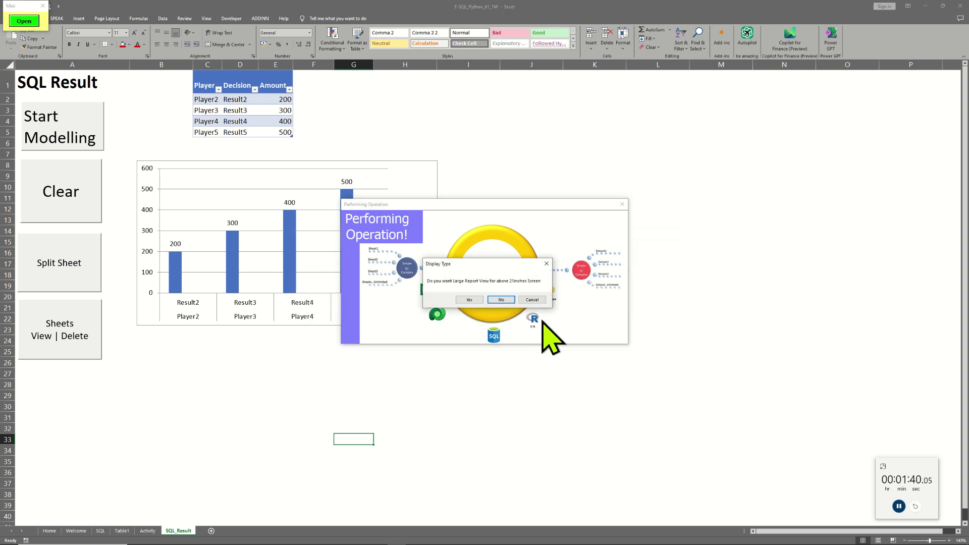
left_click(500, 300)
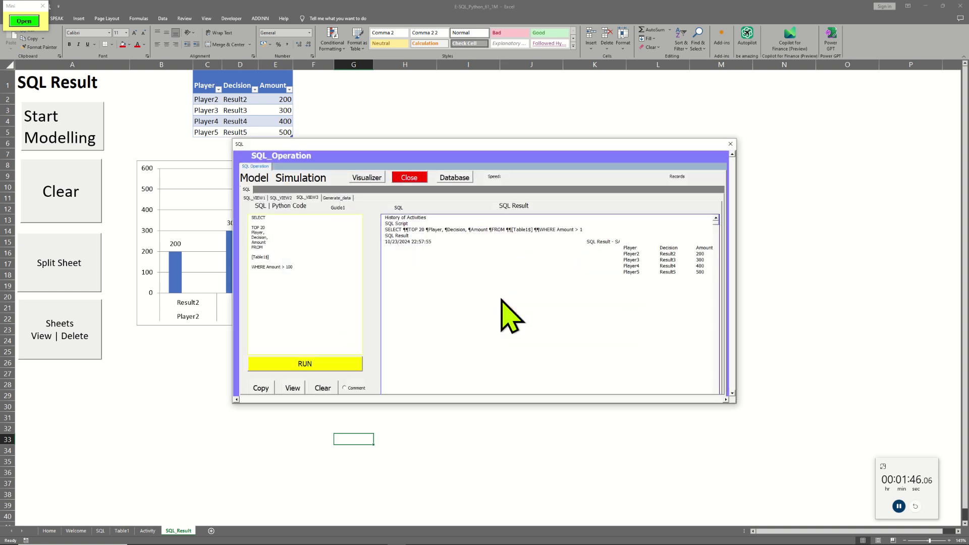
left_click(261, 199)
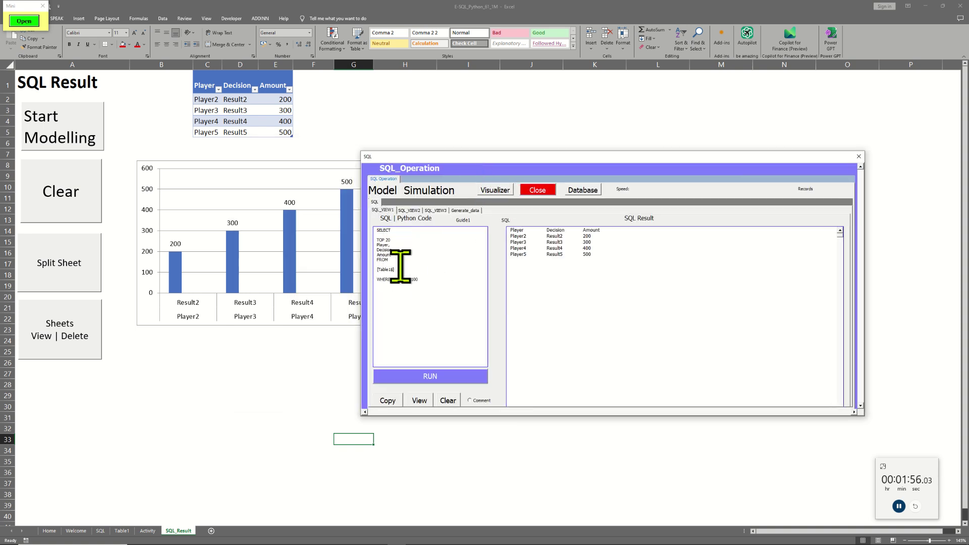
Replace the SQL query in the code box with print('Hello') followed by a #Python comment line
left_click(416, 280)
left_click_drag(416, 280, 363, 238)
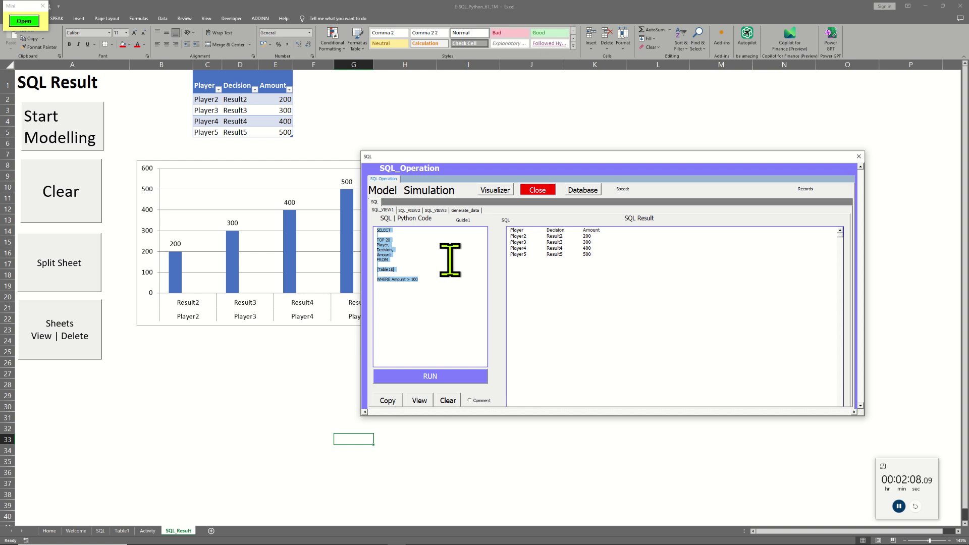
type("A")
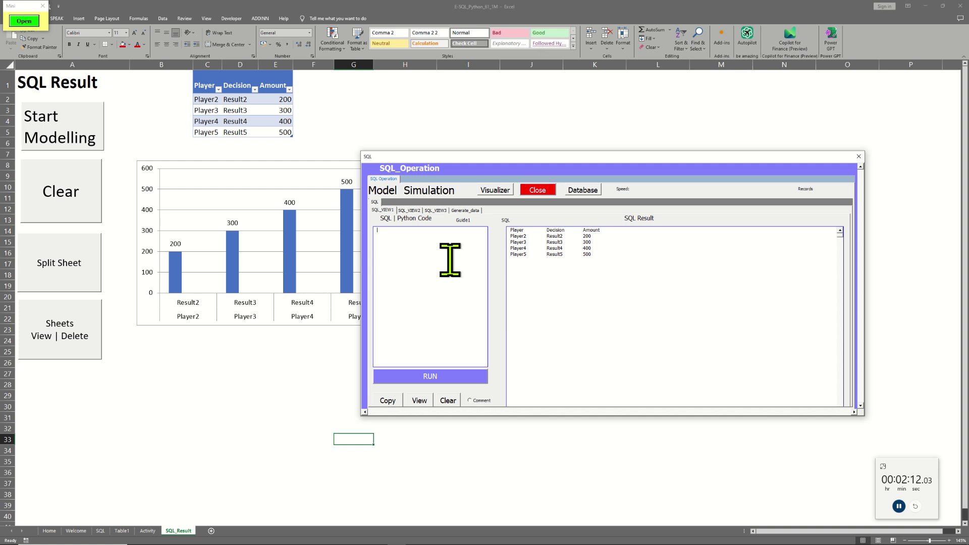
type("print('Hello")
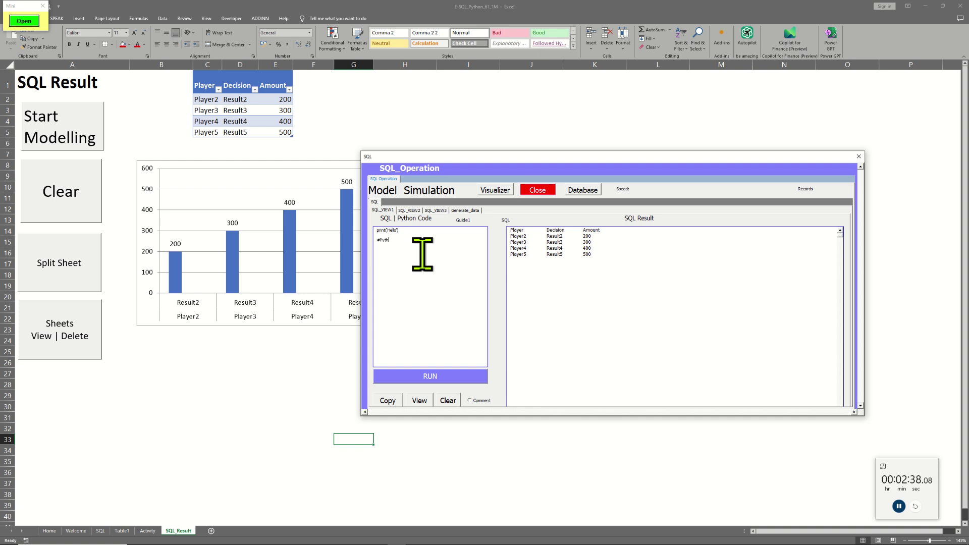
left_click(416, 255)
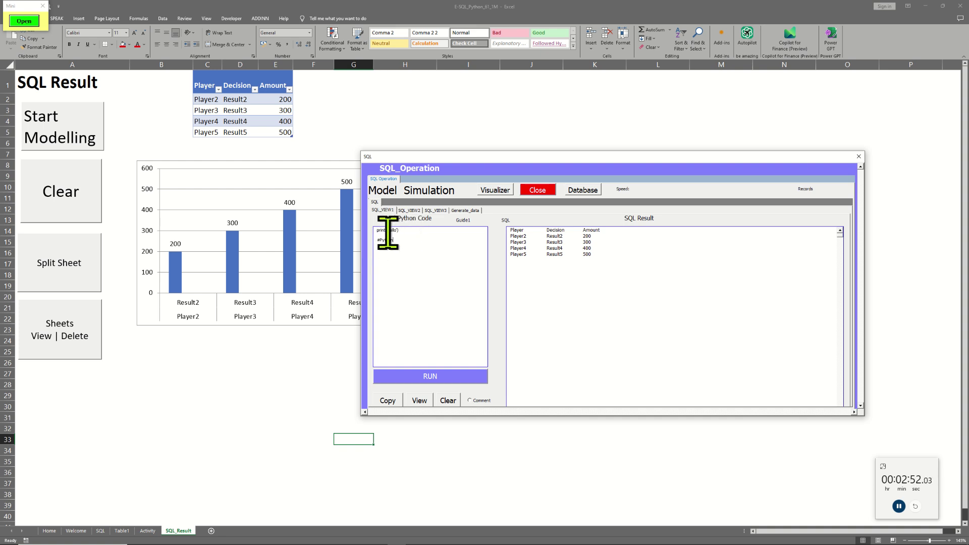
Review the print statement and run the Python code
left_click_drag(398, 231, 381, 231)
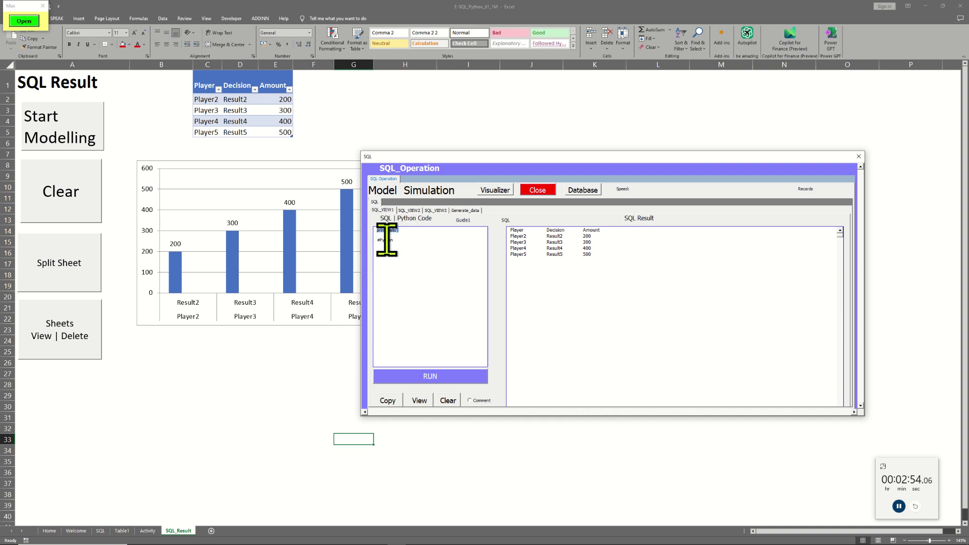
left_click(406, 241)
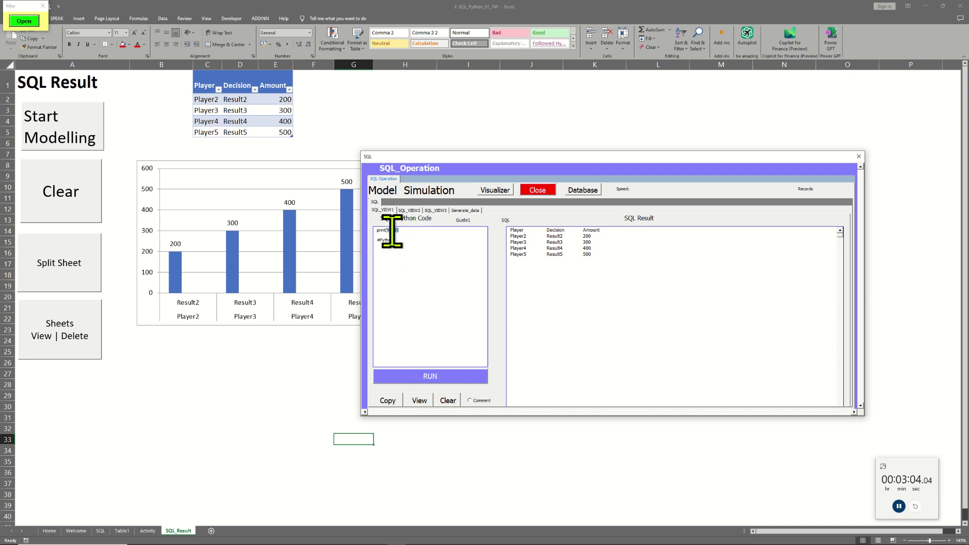
left_click_drag(378, 231, 399, 231)
left_click(421, 250)
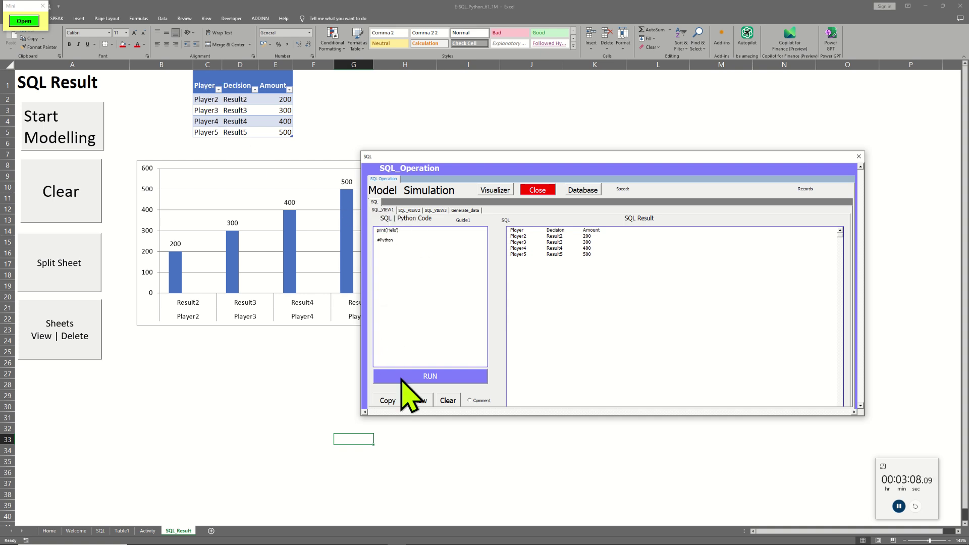
left_click(428, 376)
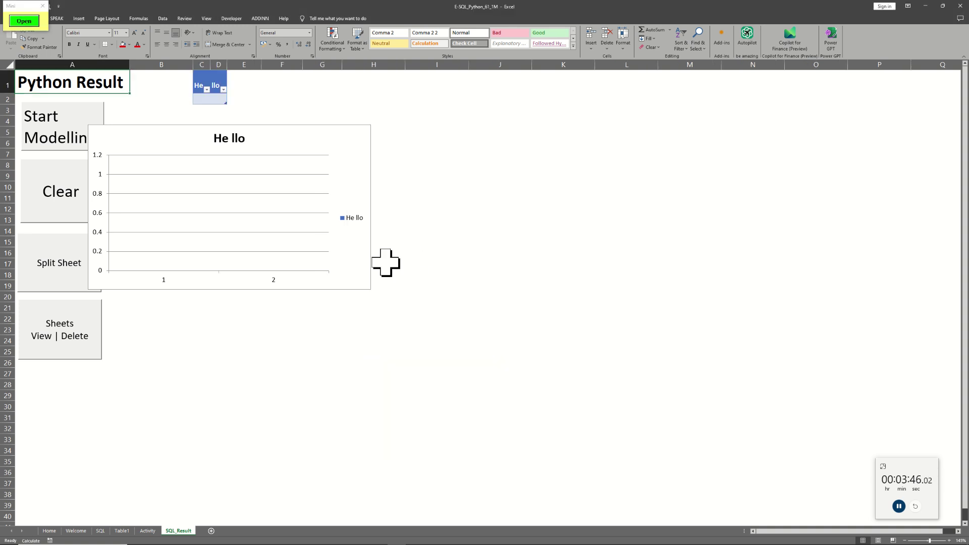
Delete the empty chart from the Python Result sheet
left_click_drag(372, 270, 404, 331)
key("Delete")
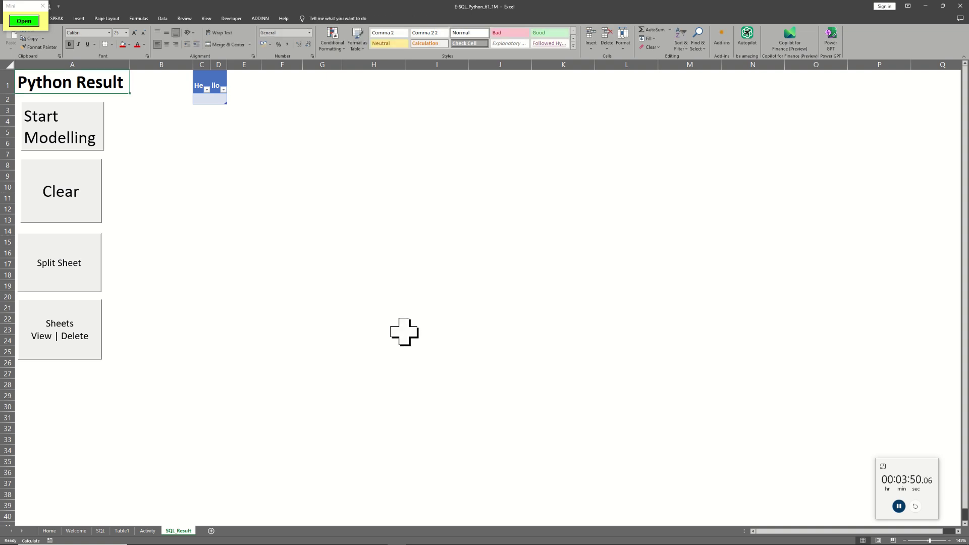
left_click(268, 198)
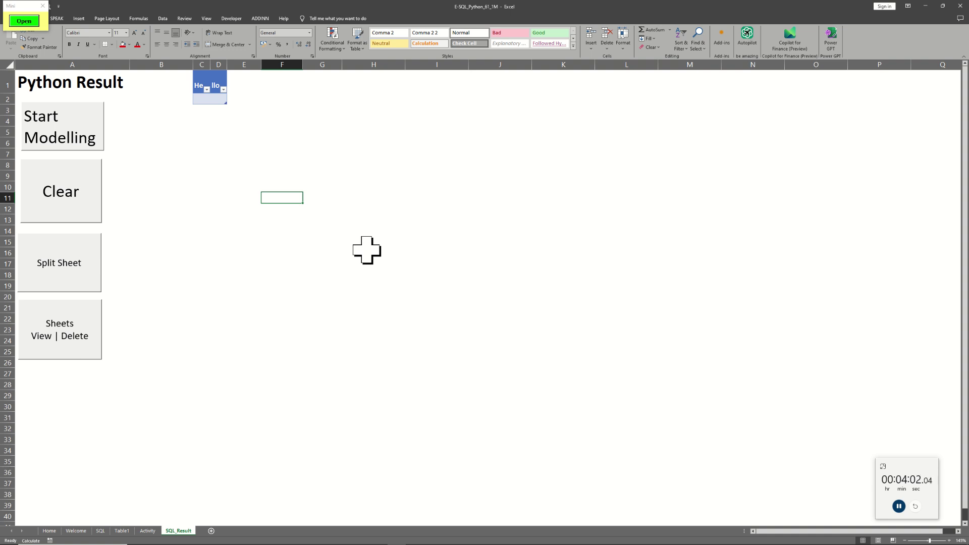
Start modelling again from the Python Result sheet
left_click(91, 129)
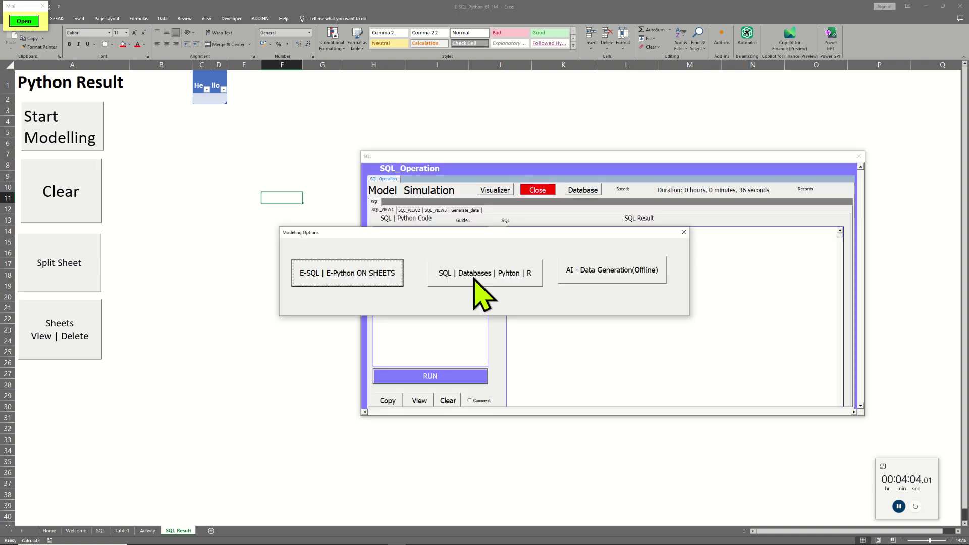